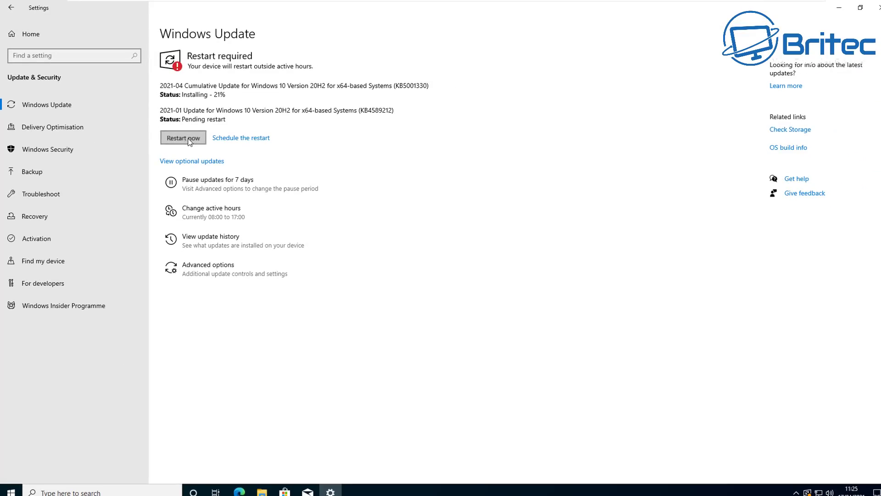
# Step: Restart Windows now so the pending updates finish installing, then return to the desktop
pyautogui.click(190, 139)
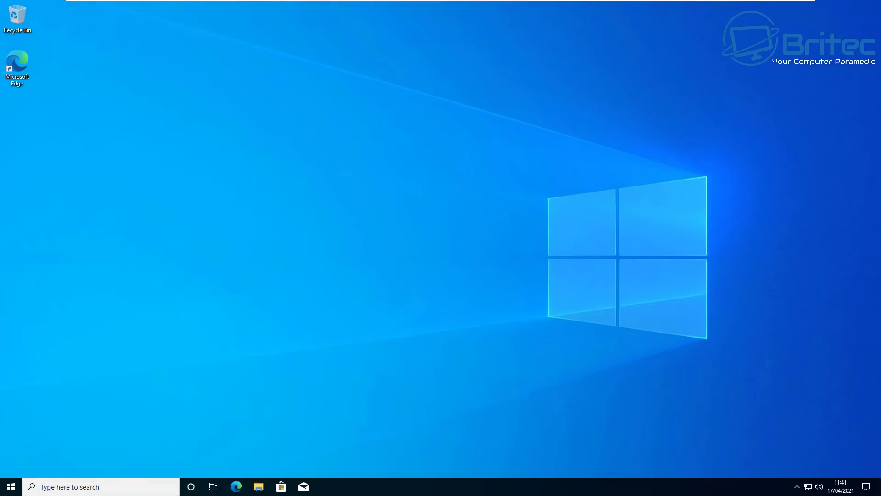
# Step: Open Settings > Update & Security to see Windows Update reporting 'Error encountered'
pyautogui.click(585, 356)
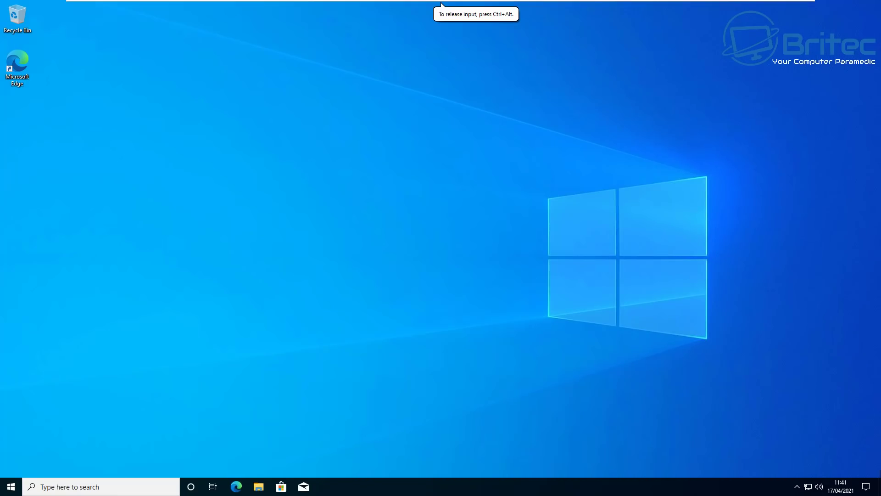
pyautogui.click(10, 486)
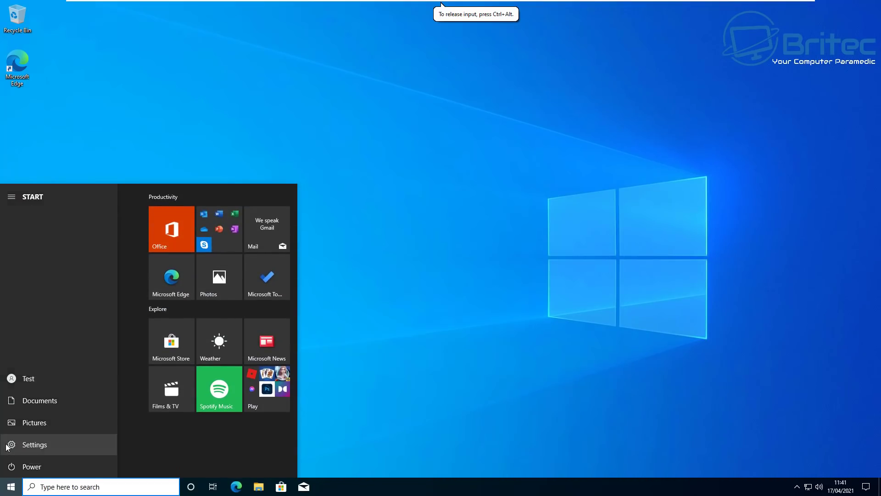
pyautogui.click(18, 444)
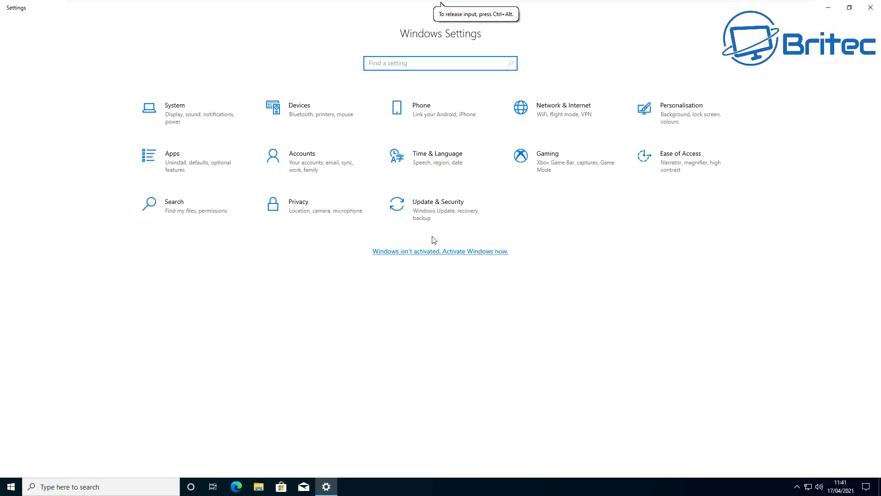
pyautogui.click(427, 214)
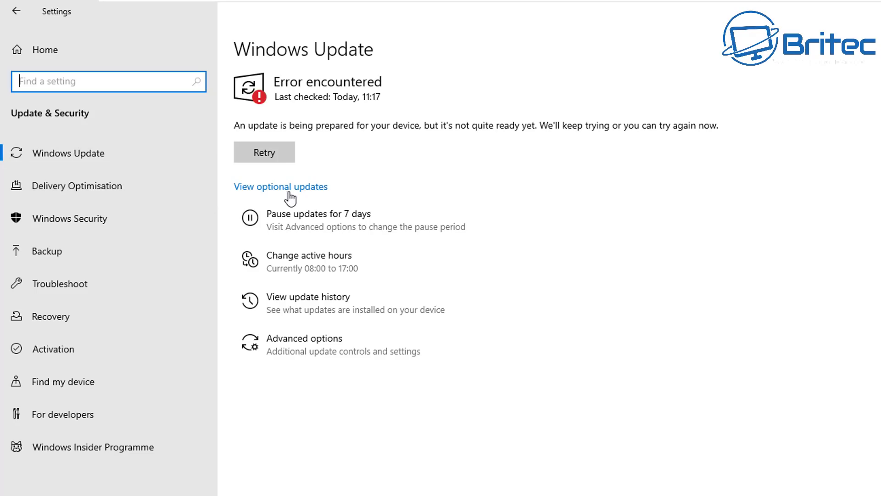
# Step: View the update history showing KB5001330 failed with error 0xc1900401
pyautogui.click(271, 305)
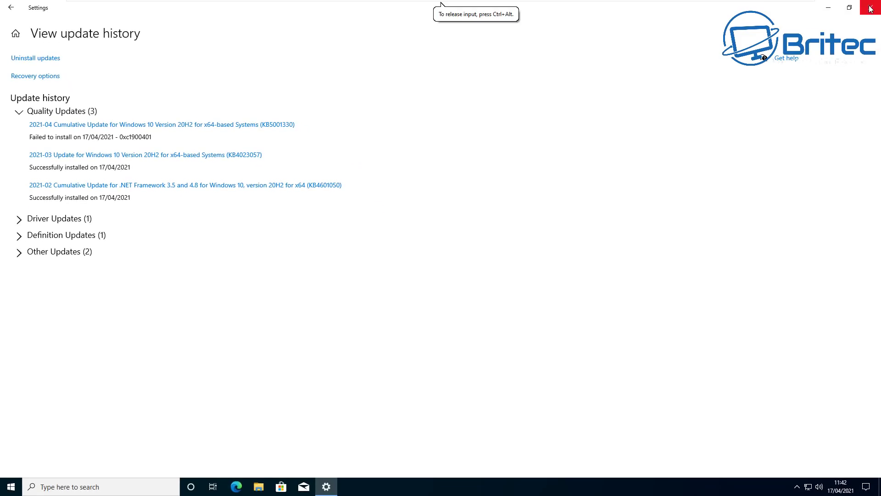
pyautogui.click(869, 9)
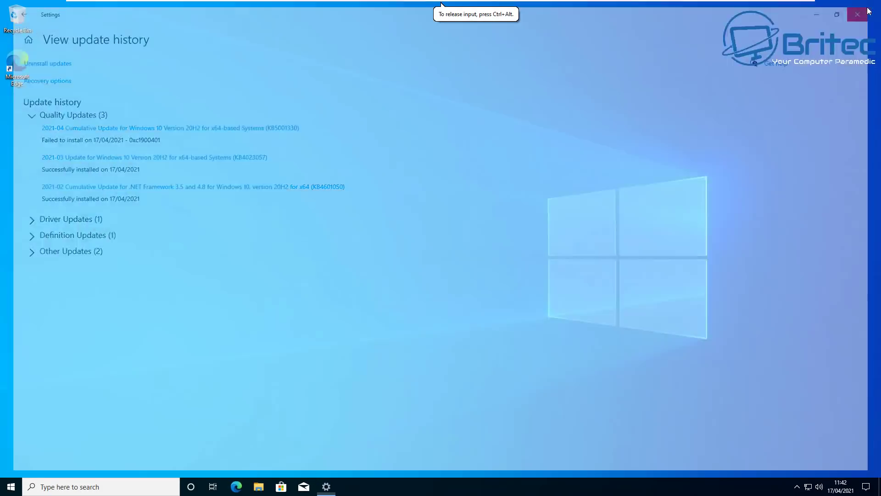
pyautogui.click(114, 487)
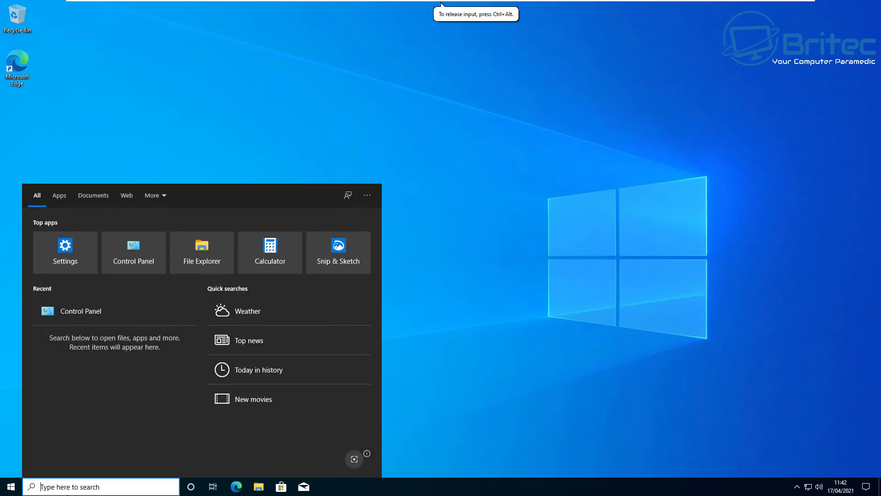
pyautogui.write('control')
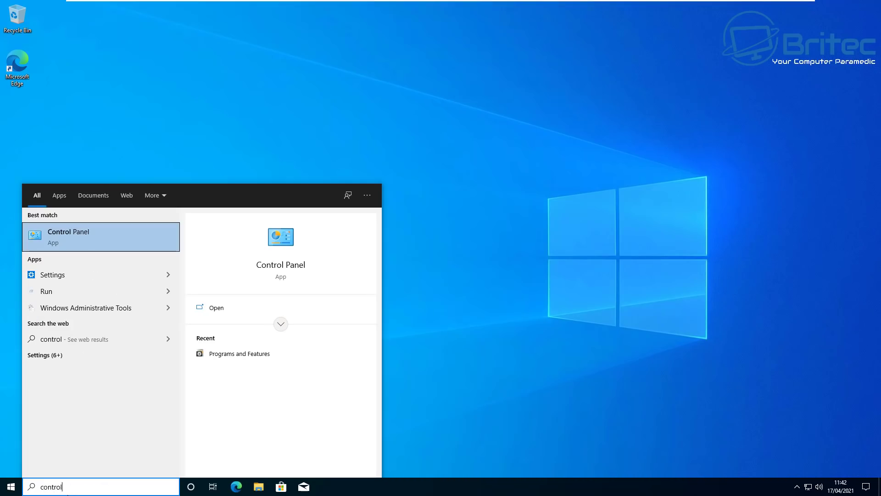
pyautogui.press('Return')
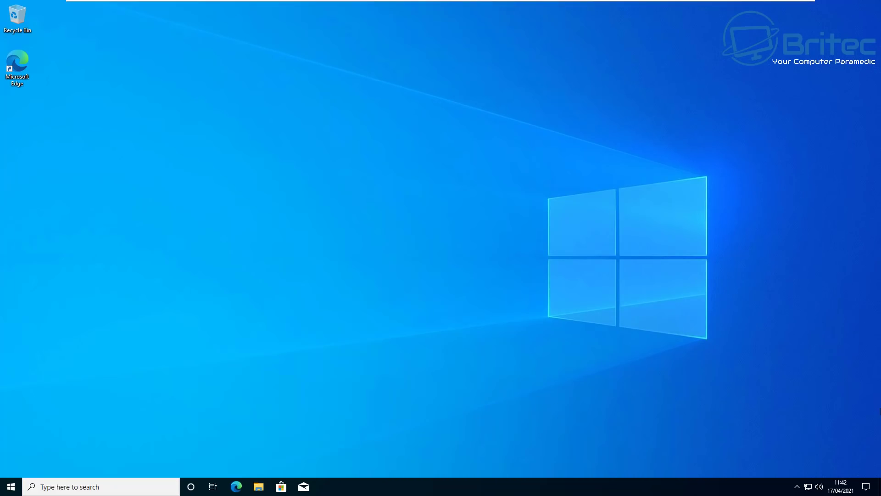
pyautogui.click(10, 485)
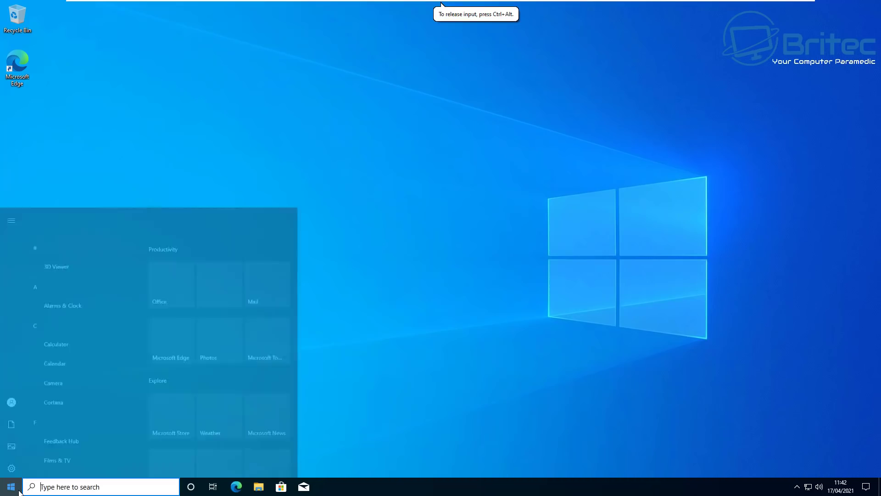
pyautogui.click(13, 443)
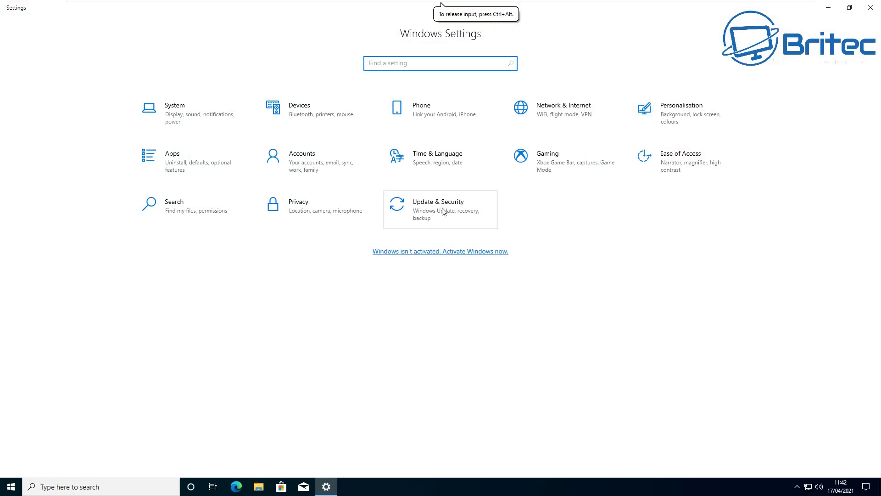
pyautogui.click(441, 210)
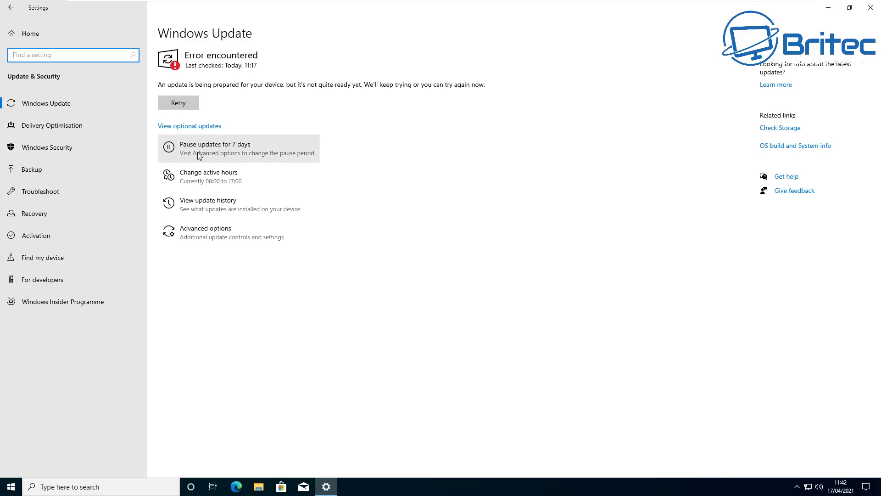
pyautogui.click(201, 202)
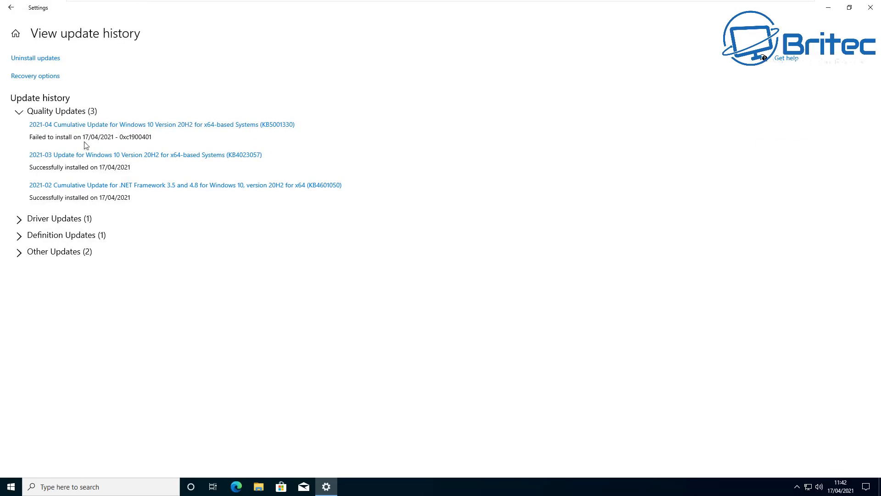
# Step: Open the KB5001330 support article in maximized Edge and read through its Known issues section
pyautogui.click(174, 126)
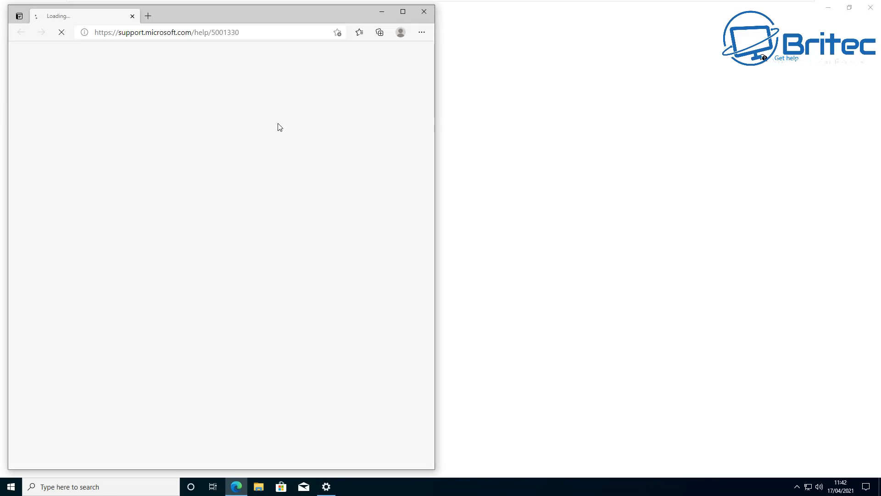
pyautogui.click(403, 11)
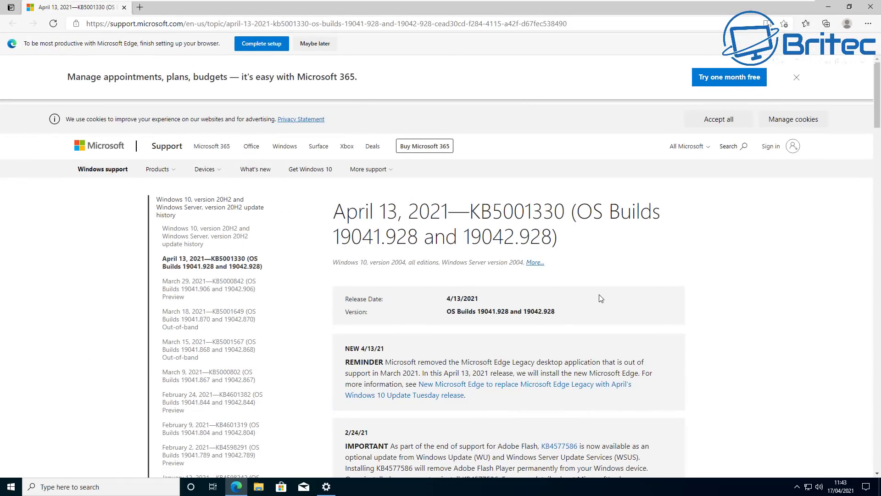
pyautogui.scroll(-3, 600, 300)
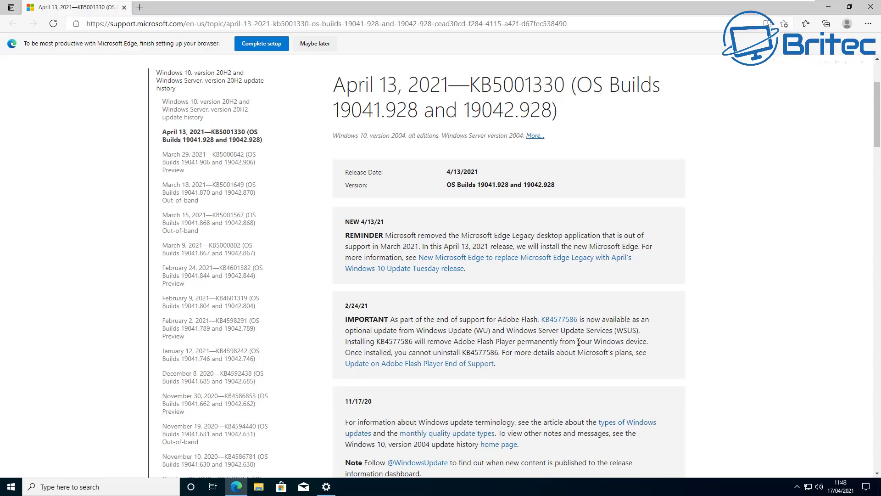
pyautogui.scroll(-3, 579, 341)
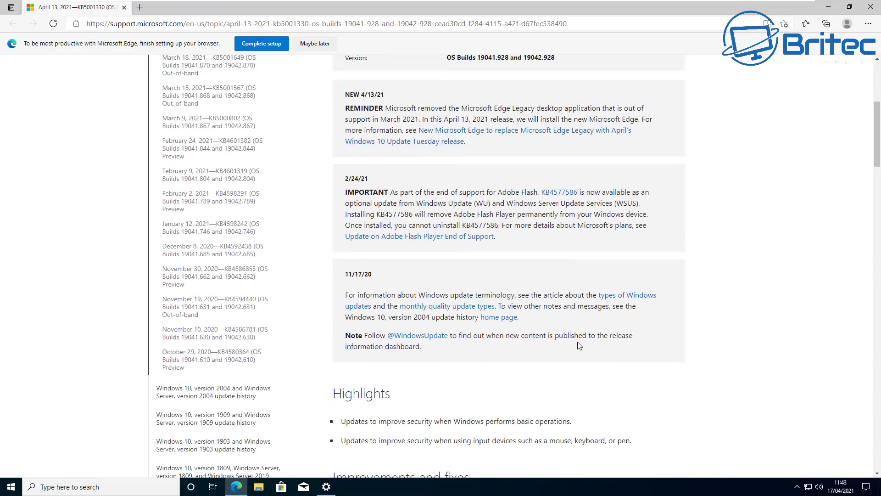
pyautogui.scroll(-4, 577, 342)
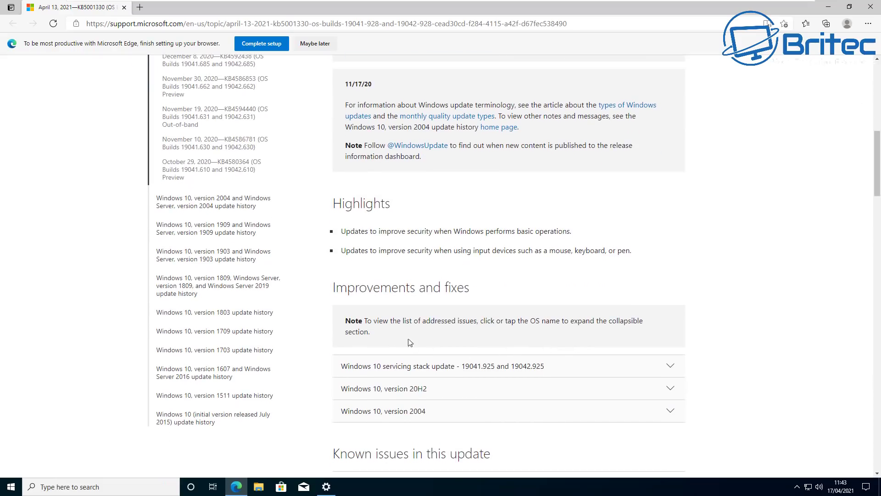
pyautogui.scroll(-3, 510, 338)
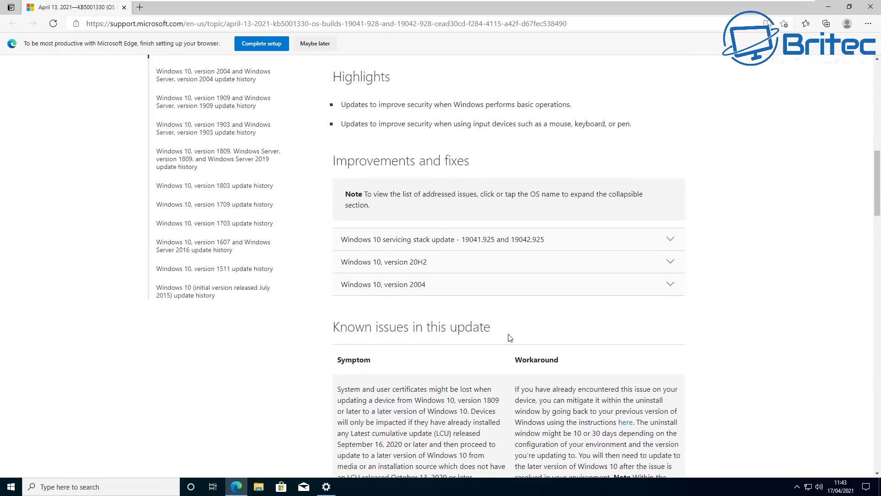
pyautogui.scroll(-2, 510, 338)
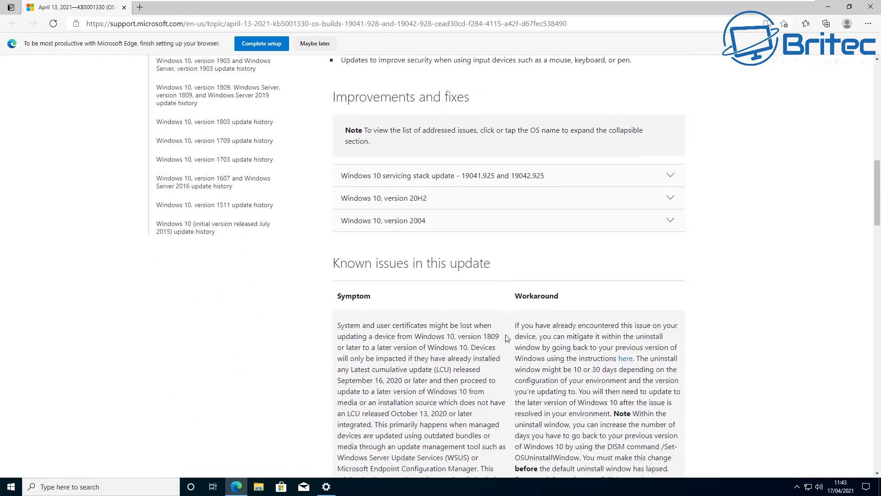
pyautogui.scroll(-1, 509, 340)
pyautogui.scroll(-2, 509, 340)
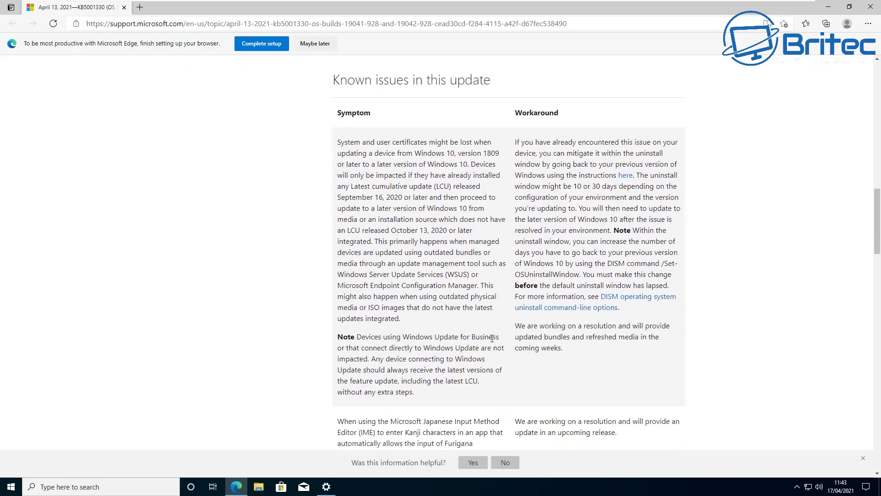
pyautogui.scroll(-2, 487, 340)
pyautogui.scroll(-2, 485, 341)
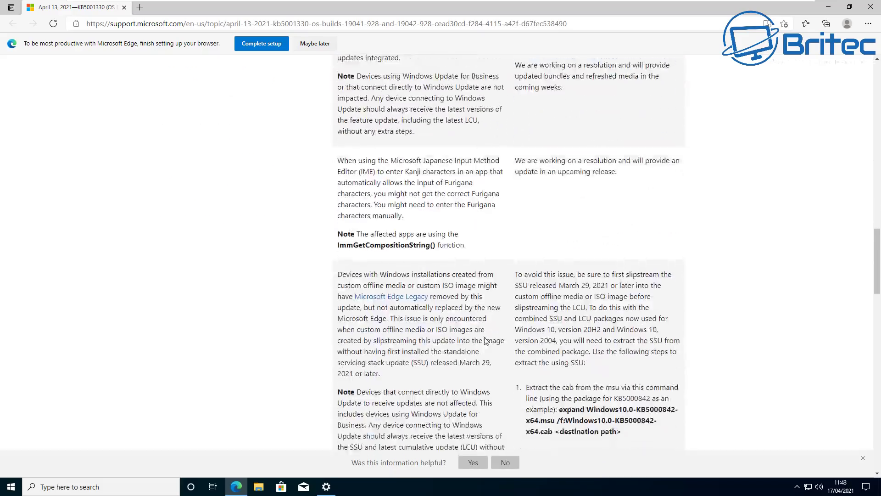
pyautogui.scroll(-2, 486, 340)
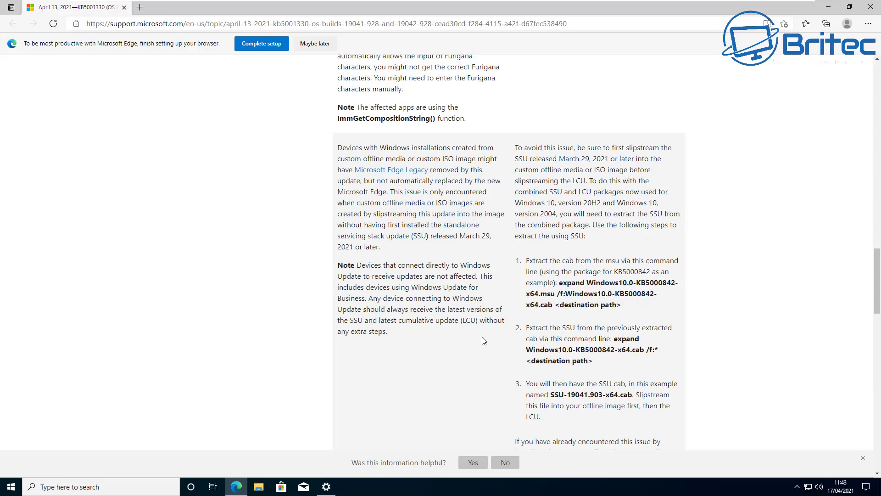
pyautogui.scroll(-2, 484, 341)
pyautogui.scroll(-2, 487, 338)
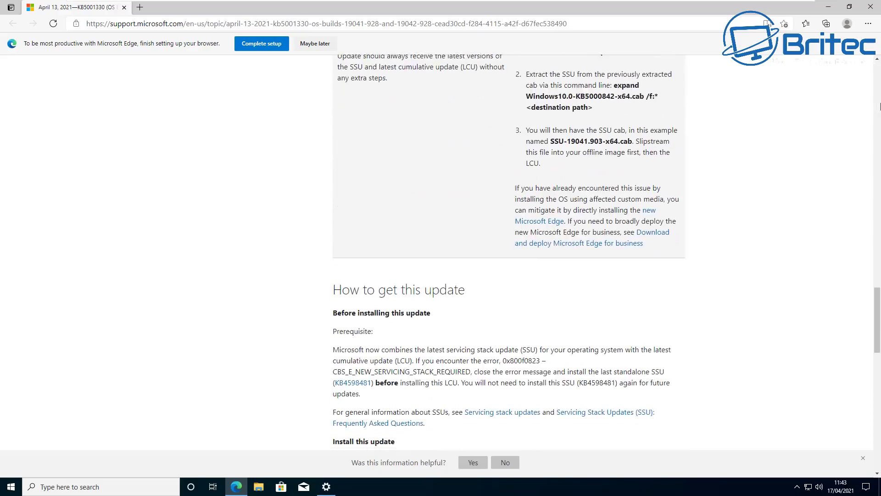
# Step: Close the Edge support page and the update history Settings window
pyautogui.click(872, 11)
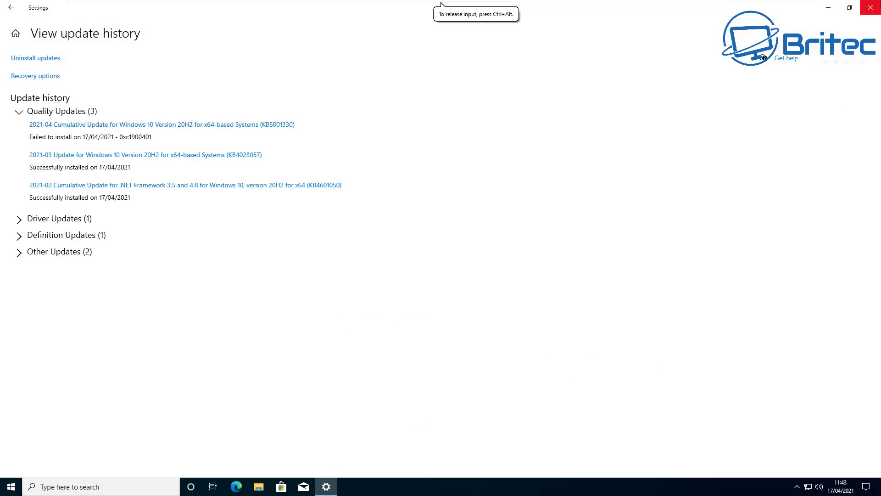
pyautogui.click(871, 9)
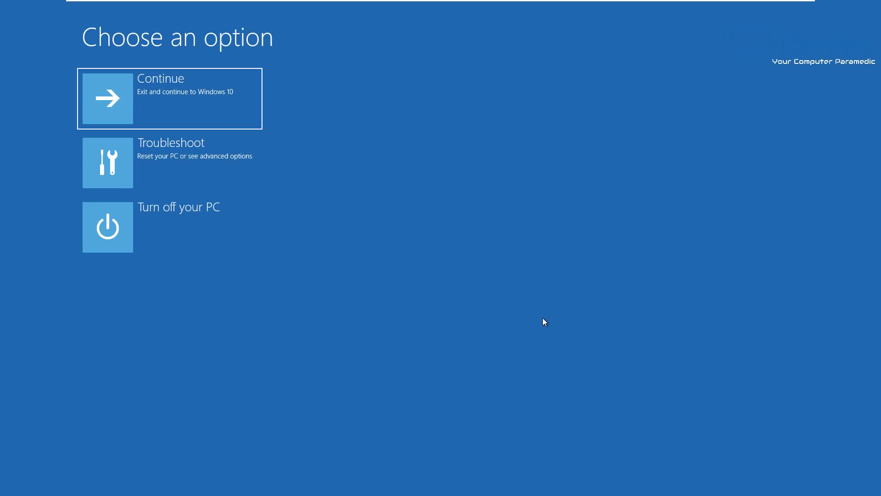
# Step: Go to Troubleshoot > Advanced options > Uninstall Updates > Uninstall latest quality update
pyautogui.press('Down')
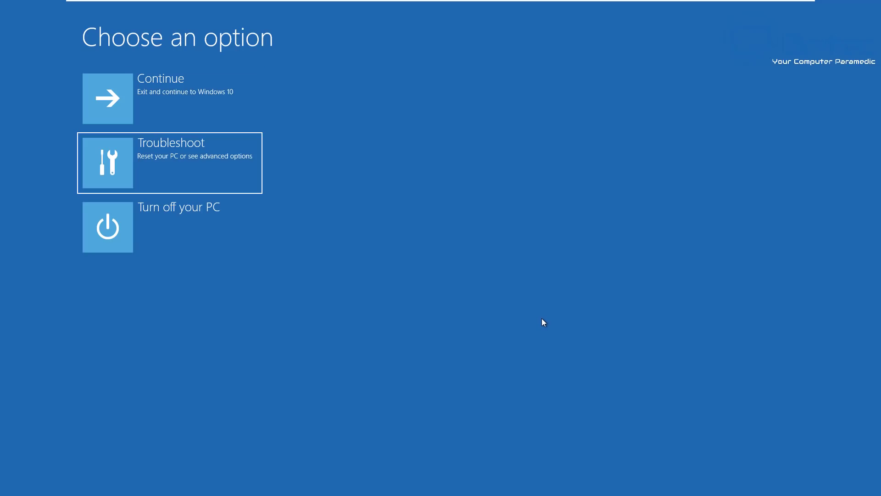
pyautogui.click(226, 167)
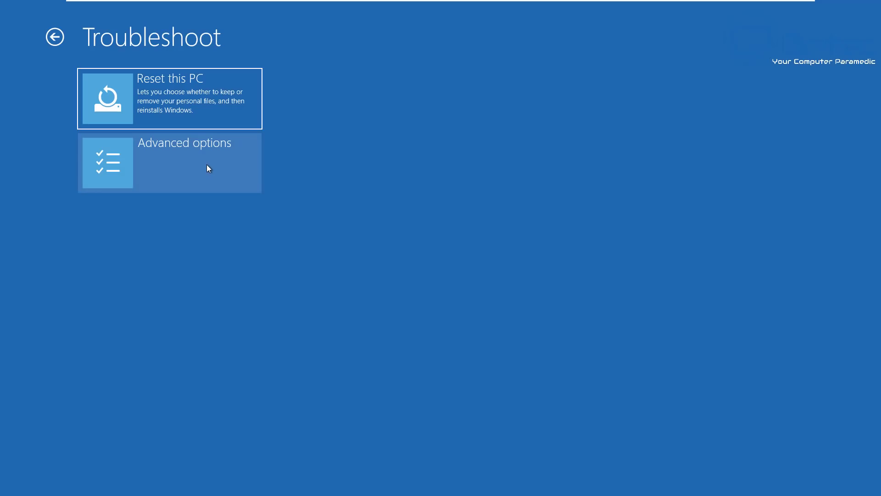
pyautogui.click(206, 170)
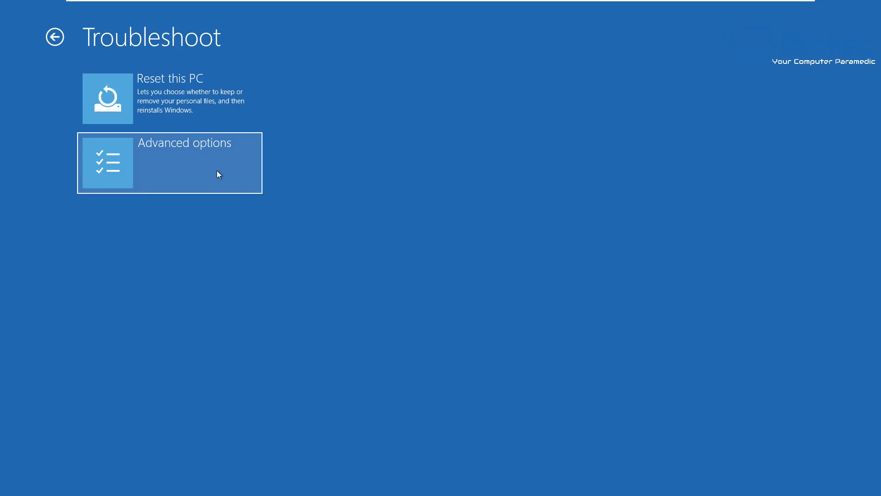
pyautogui.click(217, 171)
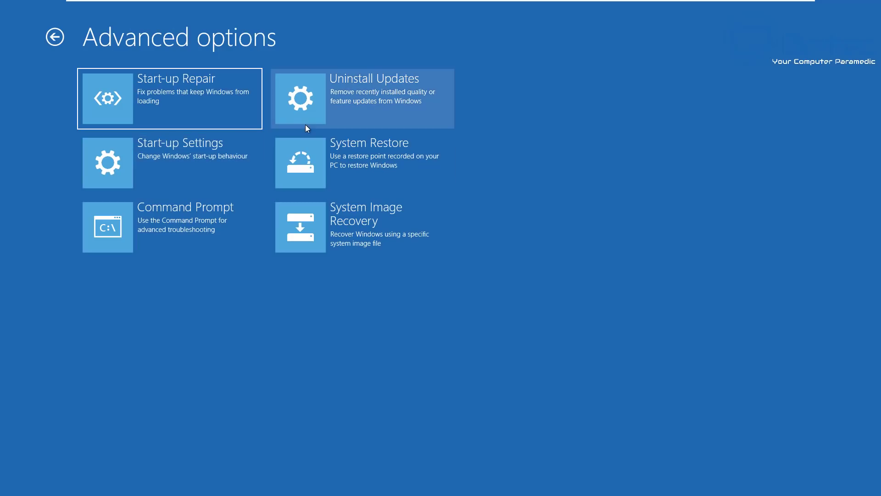
pyautogui.click(319, 121)
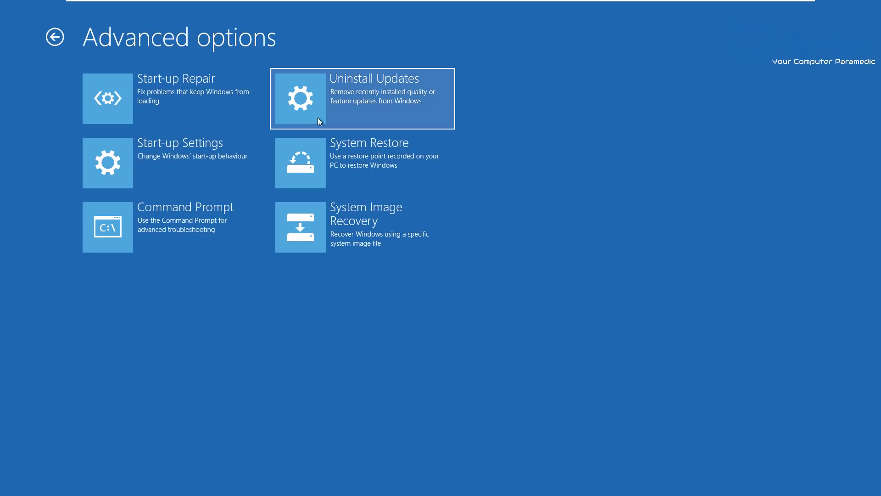
pyautogui.click(389, 116)
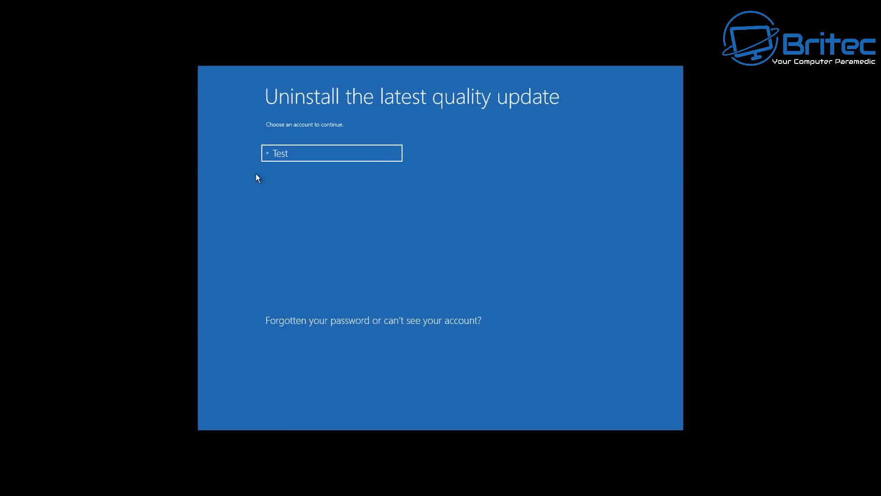
# Step: Choose the local account and submit its password to continue the quality update removal
pyautogui.click(298, 155)
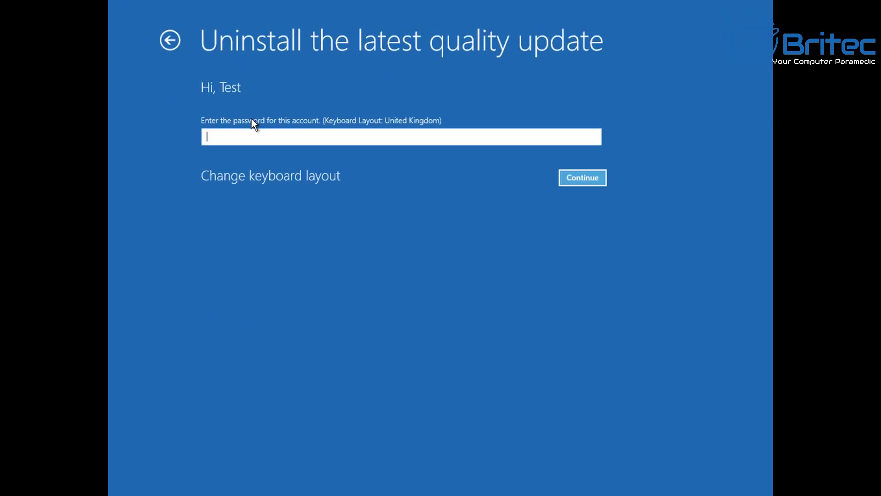
pyautogui.click(591, 178)
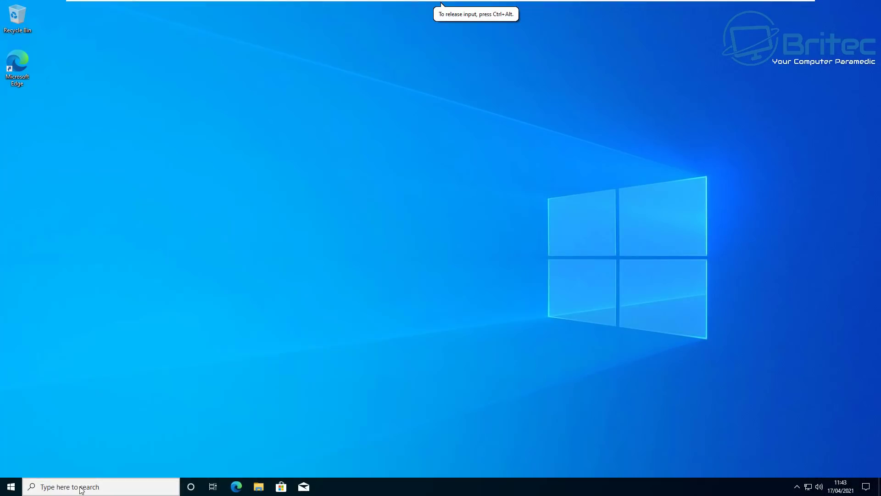
# Step: Search for 'control' and launch Control Panel
pyautogui.click(81, 485)
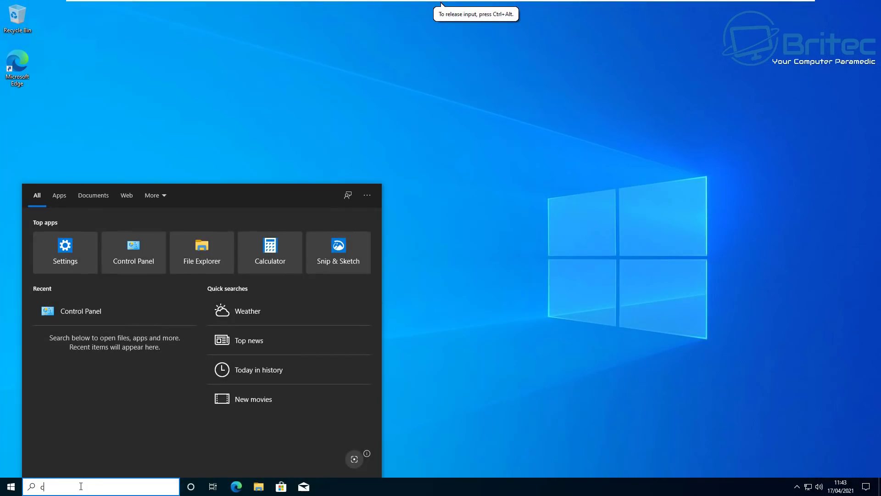
pyautogui.write('ontrol')
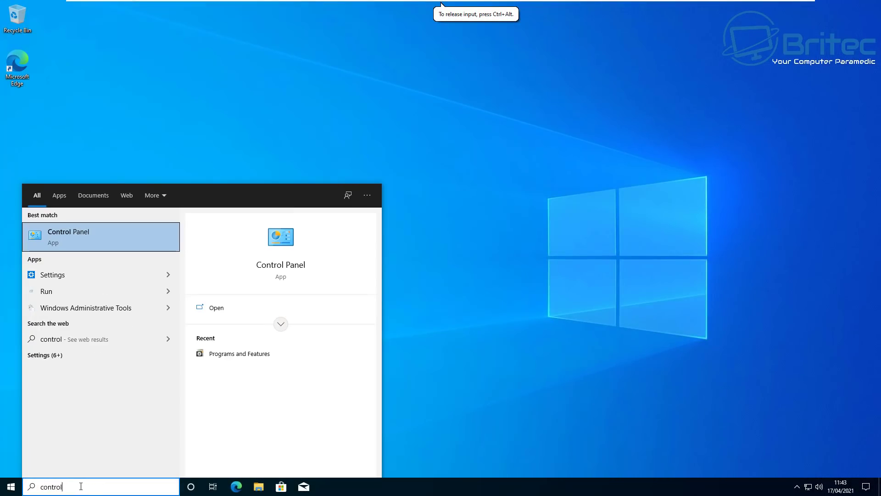
pyautogui.click(81, 231)
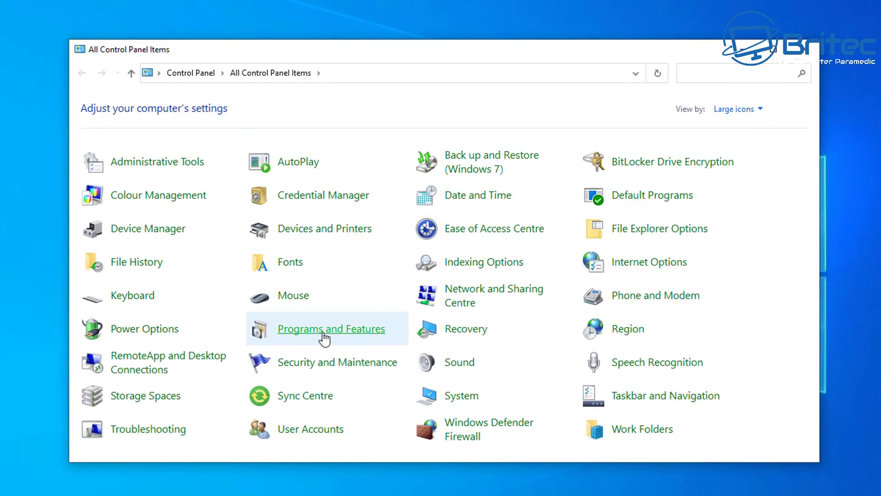
# Step: Uninstall the KB5001330 security update from Programs and Features' installed updates list
pyautogui.click(323, 334)
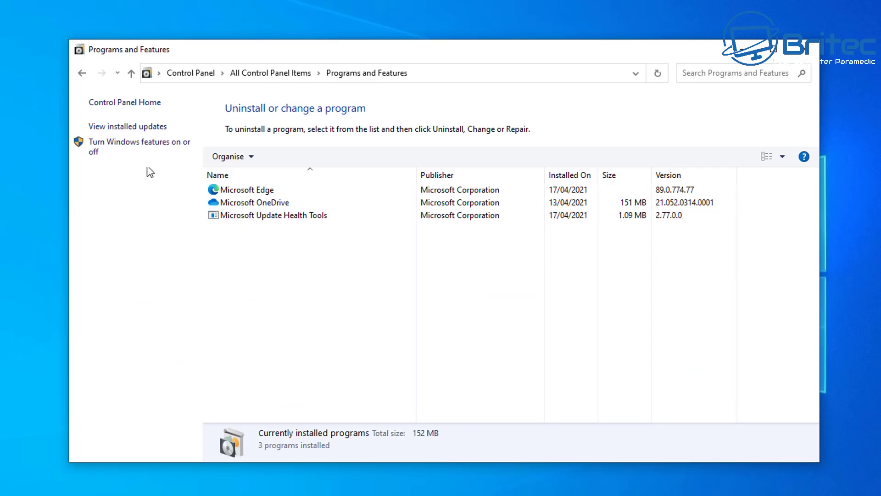
pyautogui.click(126, 127)
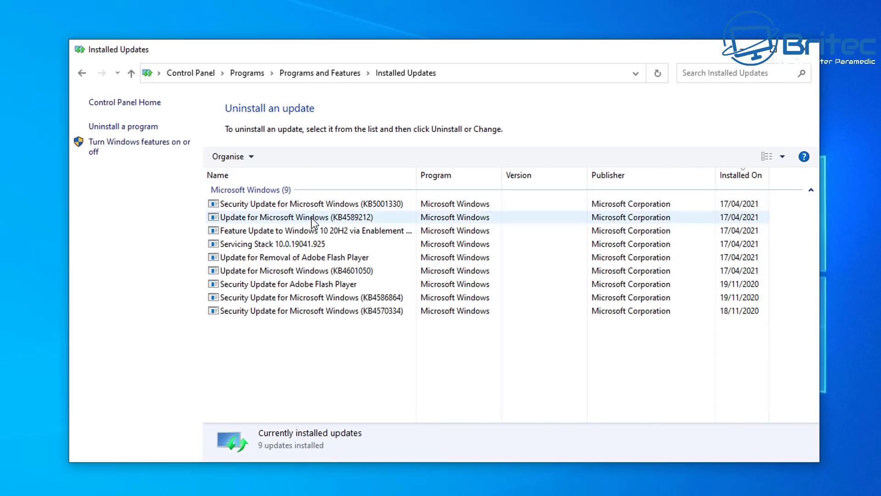
pyautogui.click(319, 205)
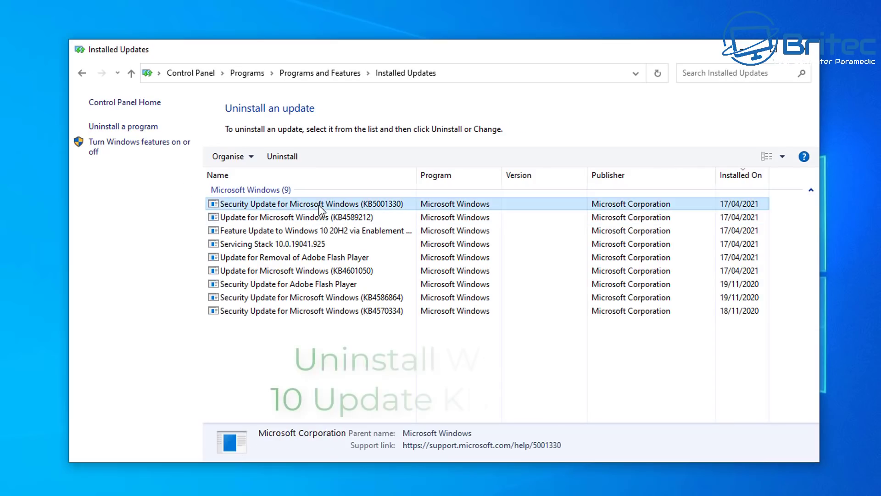
pyautogui.click(285, 157)
pyautogui.click(471, 255)
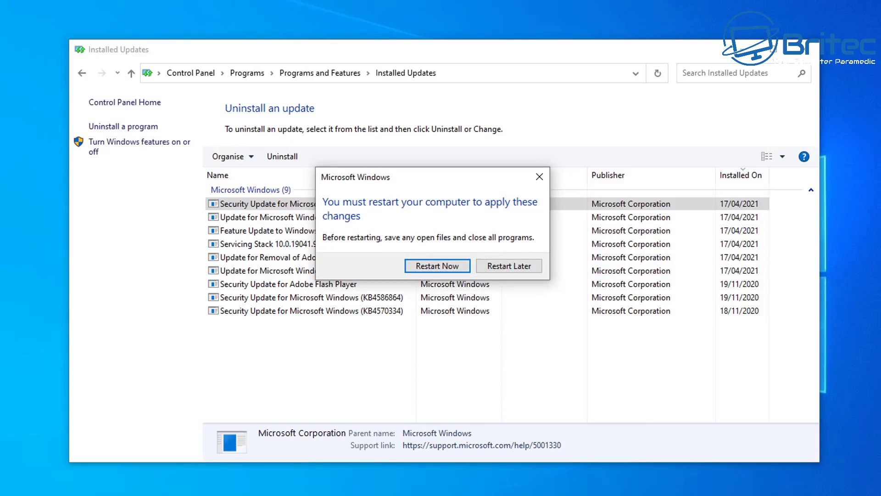
# Step: Restart now to apply the KB5001330 removal and reboot back to Windows
pyautogui.click(433, 267)
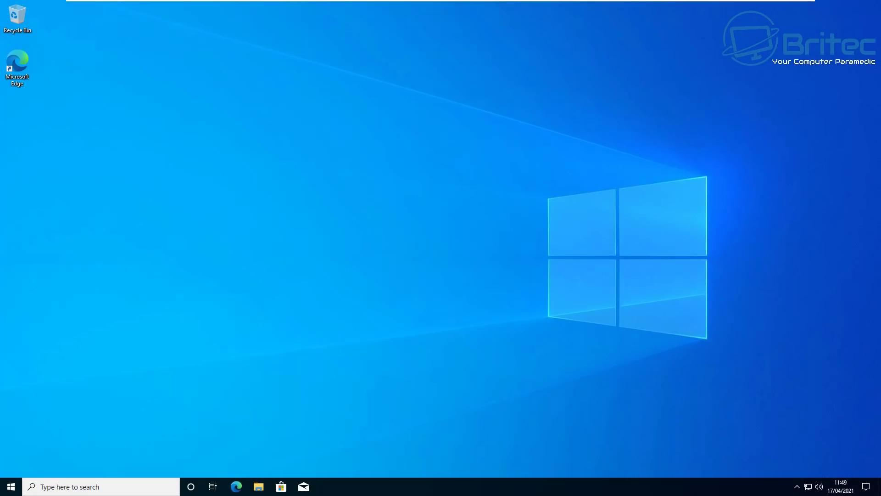
# Step: In Windows Update settings, pause updates 7 days until 24/04/2021 and view Advanced options
pyautogui.click(423, 411)
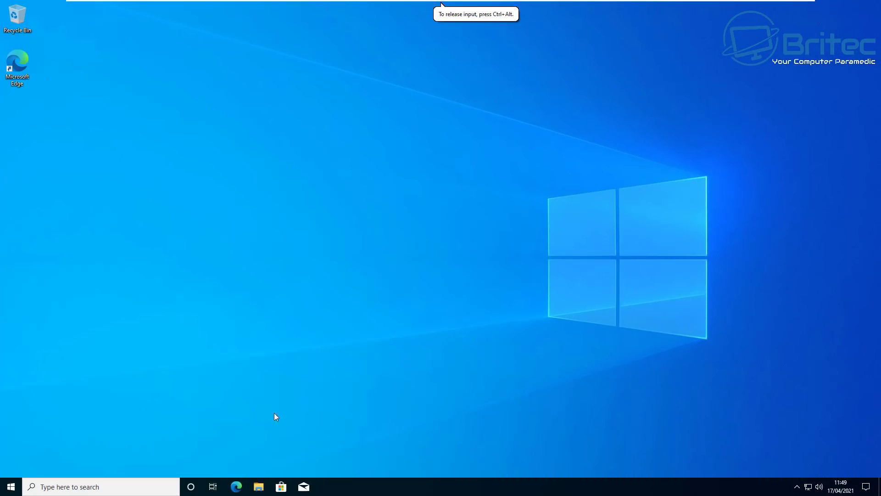
pyautogui.click(11, 487)
pyautogui.click(7, 450)
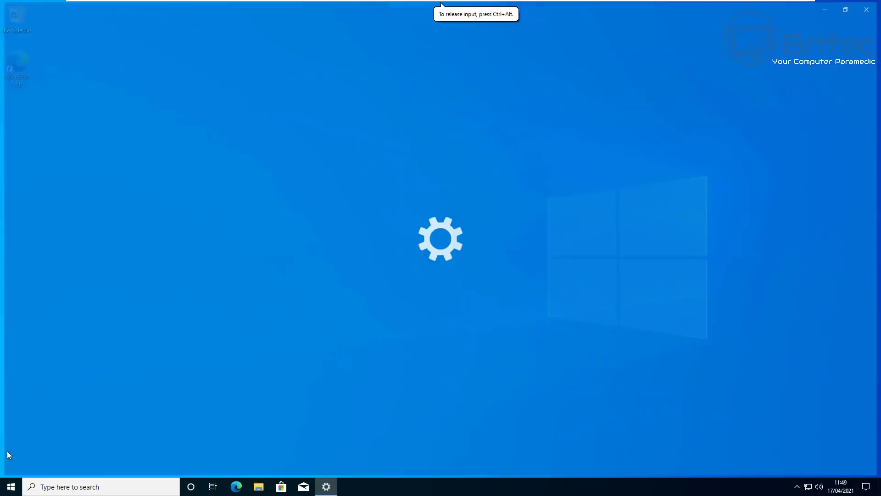
pyautogui.click(428, 212)
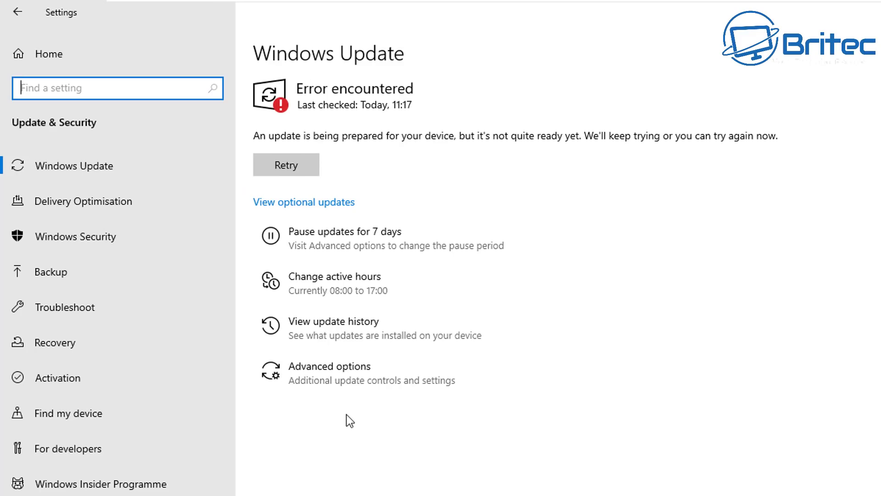
pyautogui.click(275, 240)
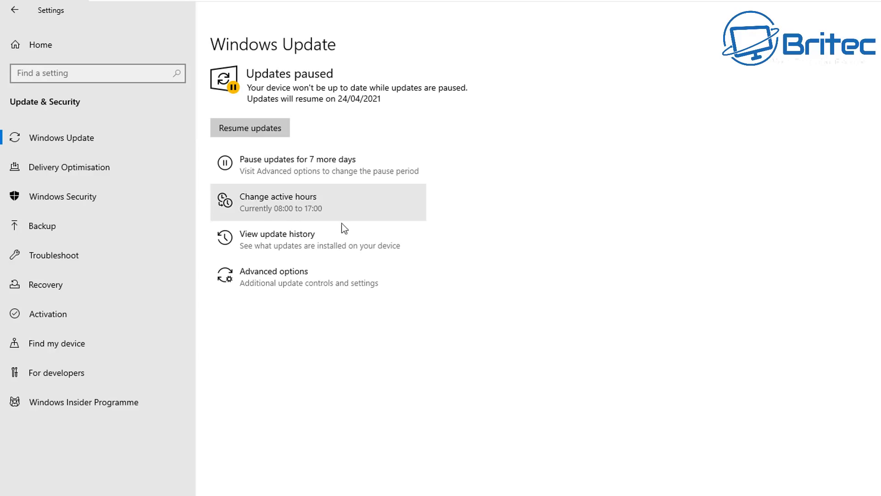
pyautogui.click(317, 277)
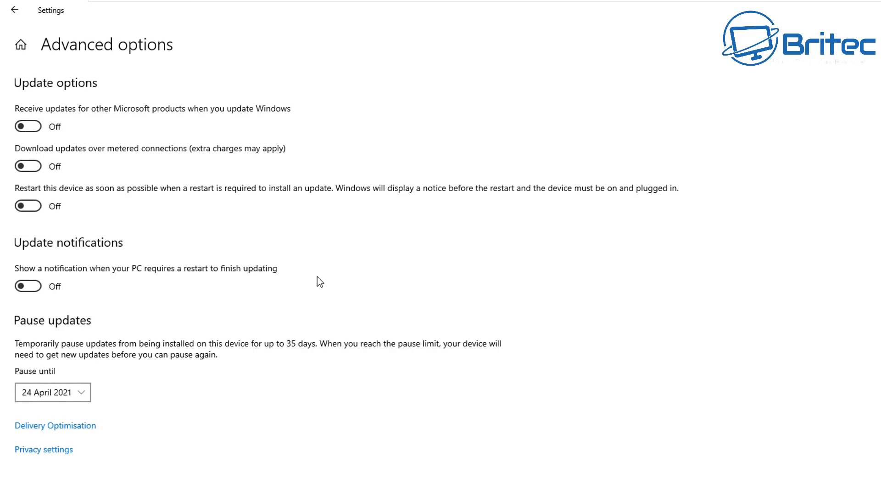
# Step: Browse the Pause until date list, then dismiss it, keeping updates paused until 24 April 2021
pyautogui.click(79, 394)
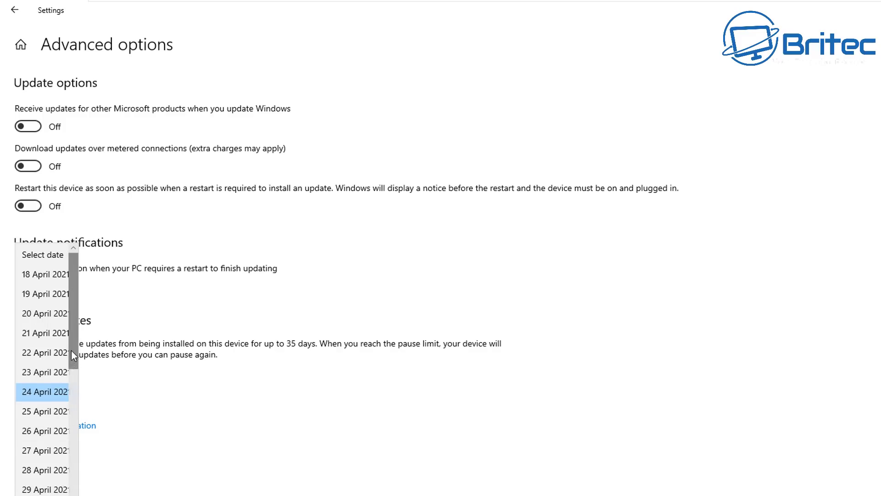
pyautogui.moveTo(71, 351); pyautogui.dragTo(70, 495)
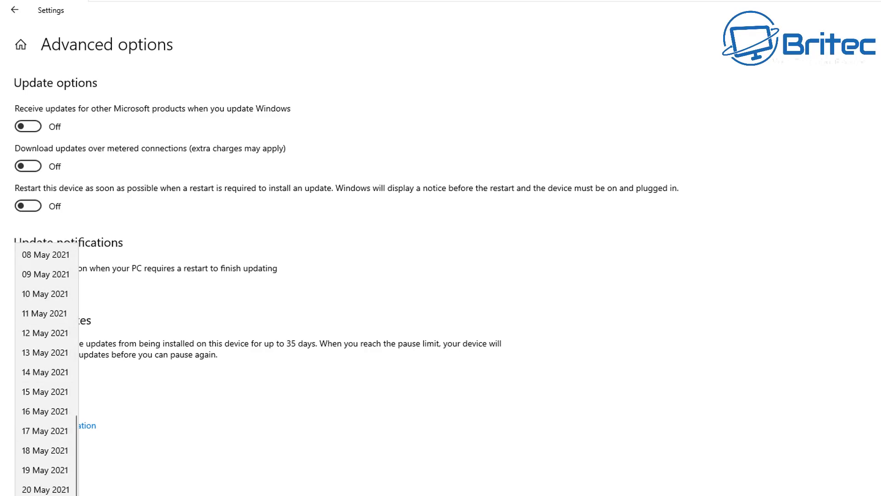
pyautogui.press('Escape')
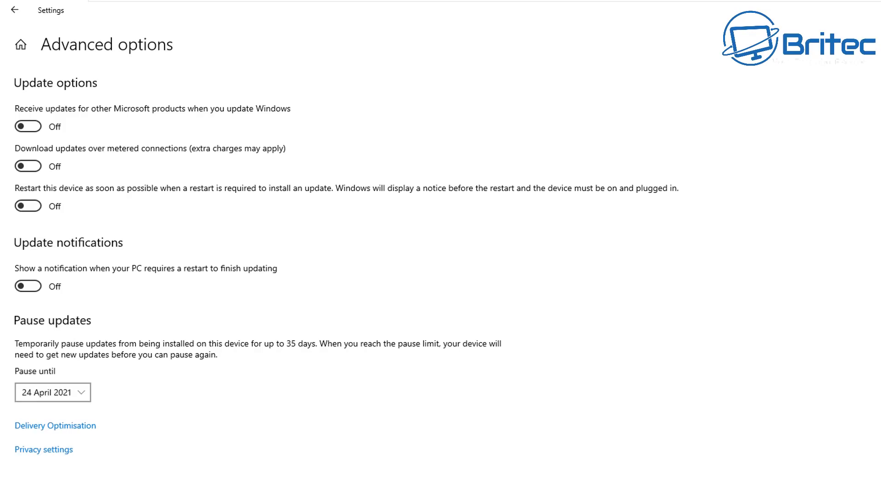